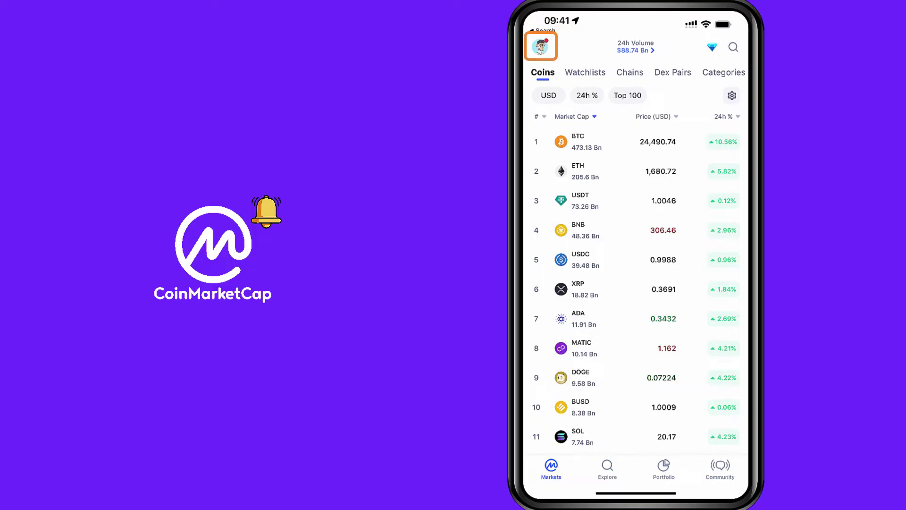
Step: Open Price Alert from the account menu and allow notifications for price alerts
left_click(541, 46)
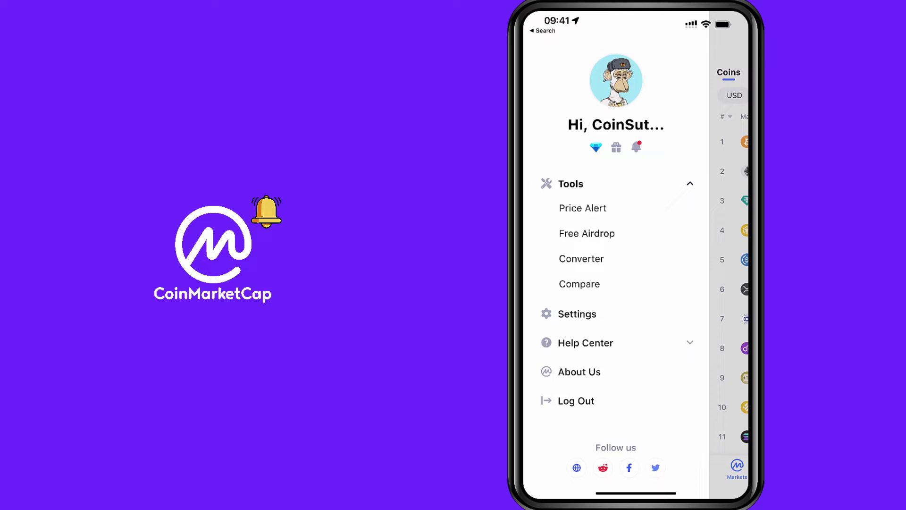
left_click(582, 208)
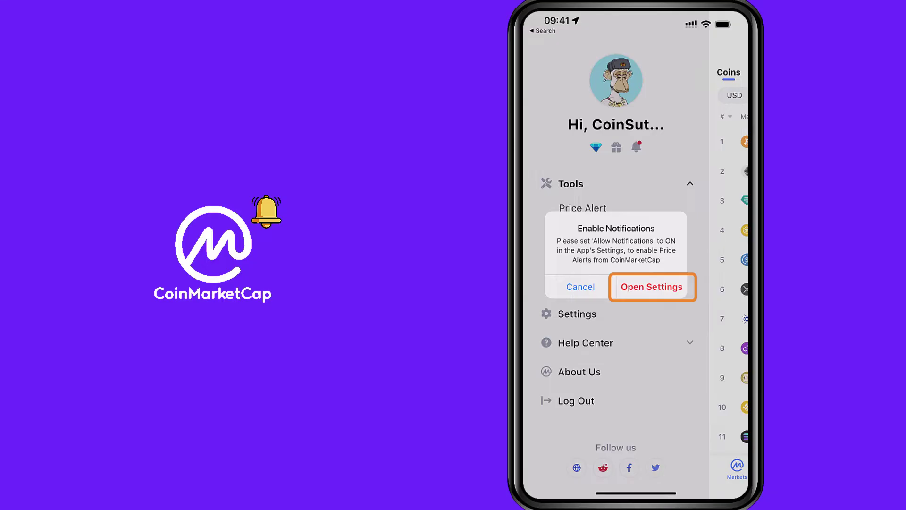
left_click(651, 287)
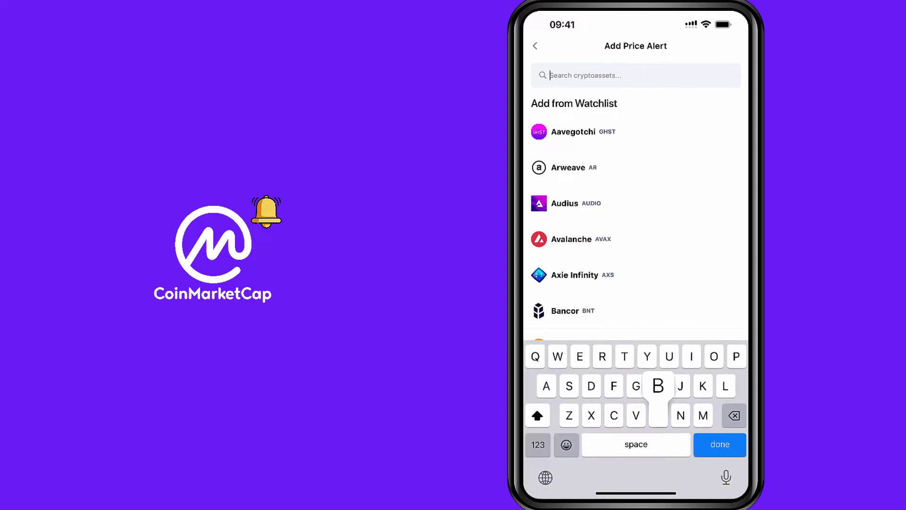
type("Btx")
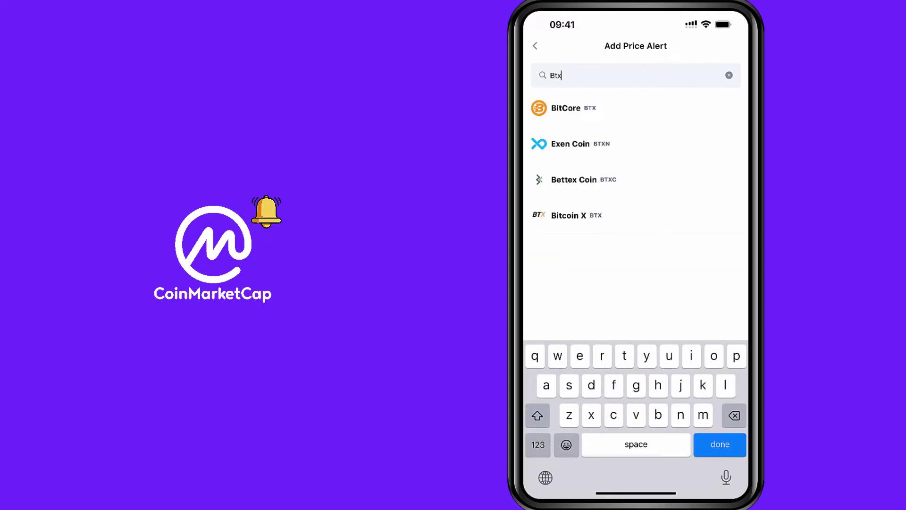
Step: Correct the mistyped search so Bitcoin (BTC) can be picked from the results
key("BackSpace")
key("BackSpace")
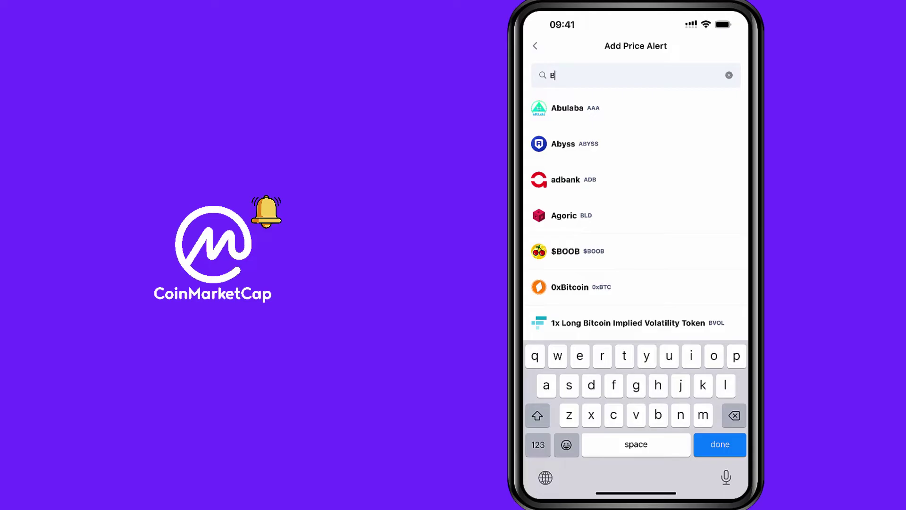
type("itc")
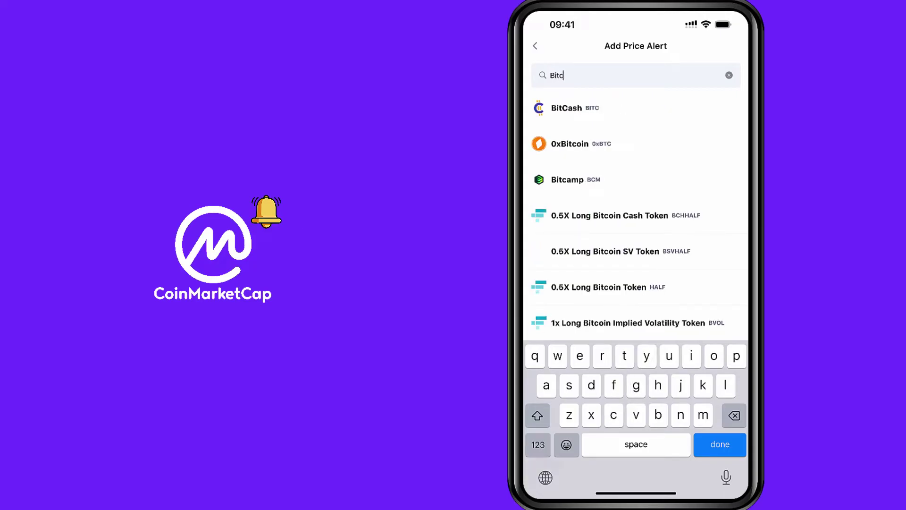
type("o")
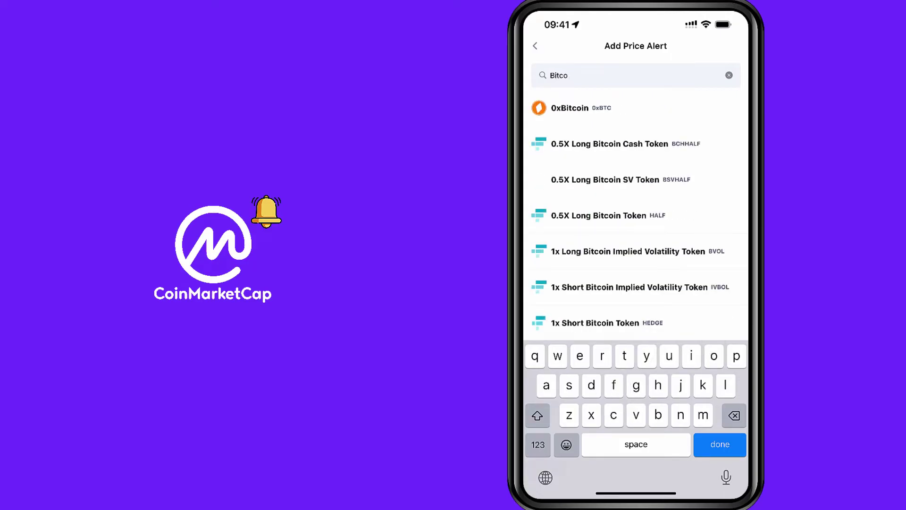
type("in")
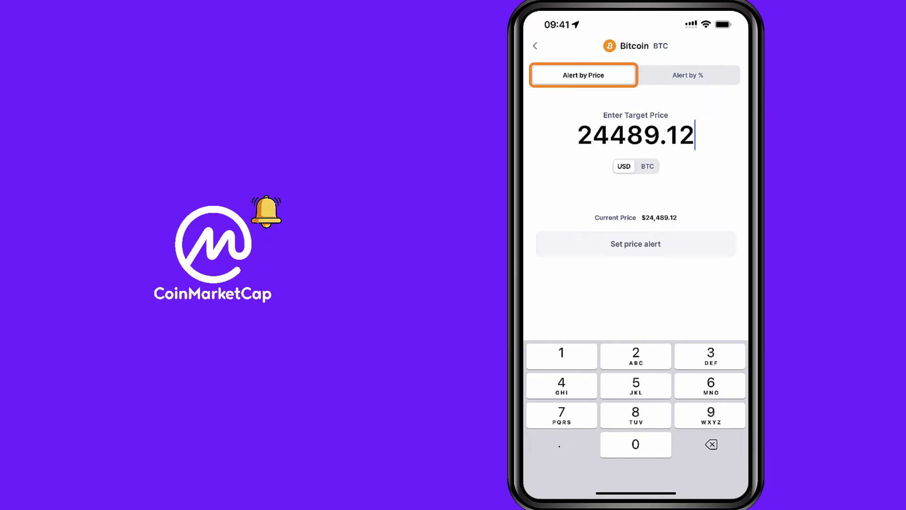
Step: Clear the preset 24489.12 target price and switch the alert to Alert by %
key("BackSpace")
key("BackSpace")
key("BackSpace")
key("BackSpace")
key("BackSpace")
key("BackSpace")
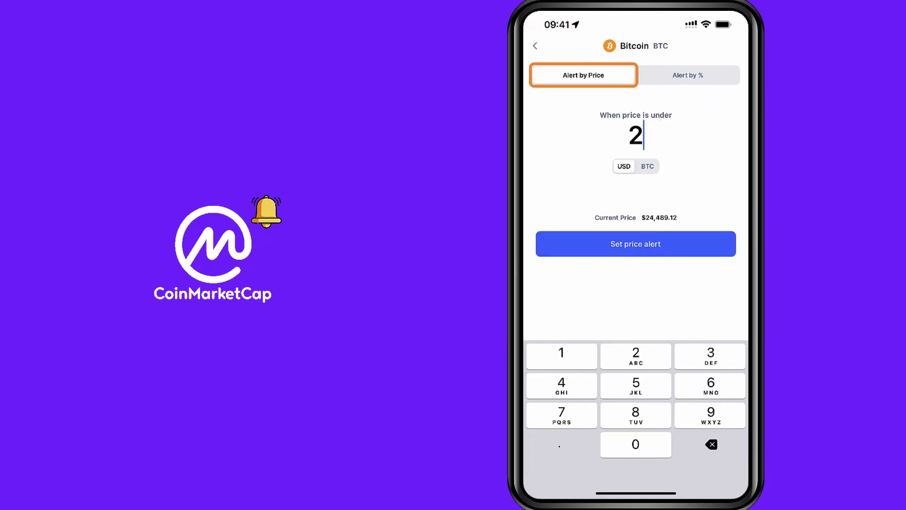
key("BackSpace")
type("25000")
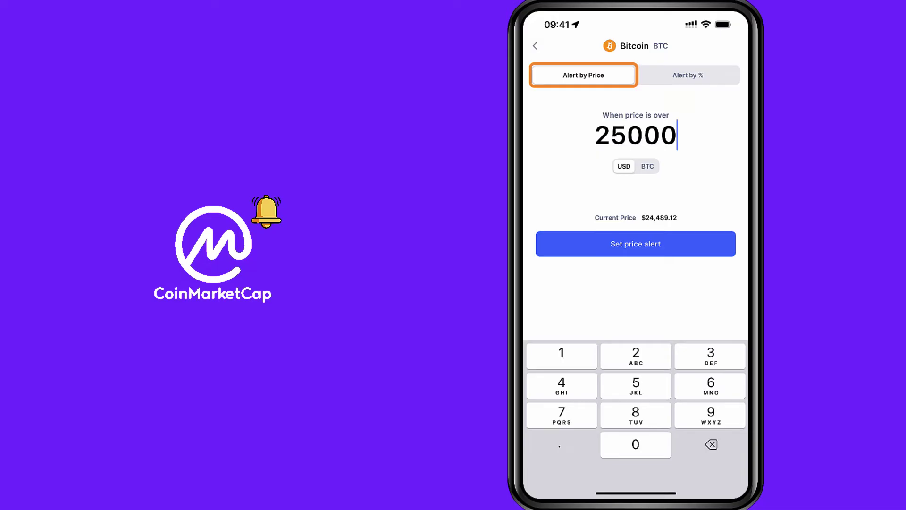
left_click(687, 75)
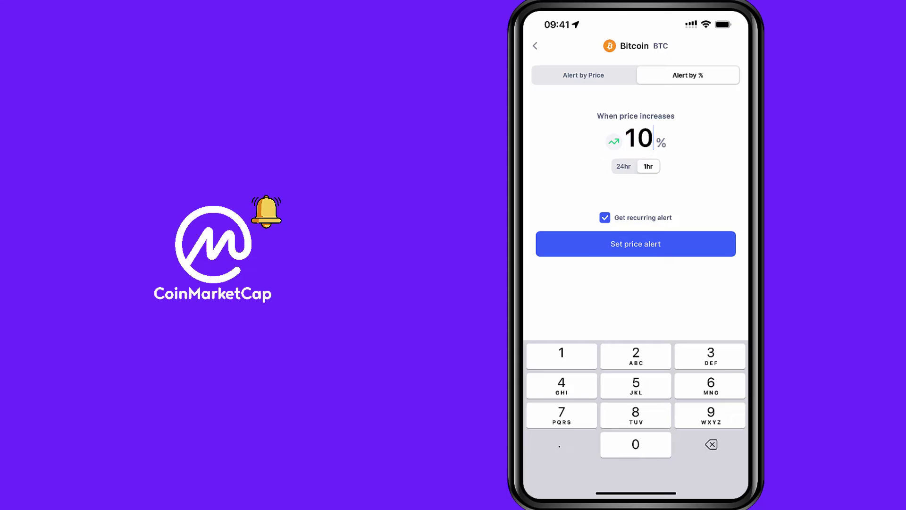
Step: Save a recurring Bitcoin alert for a 4% price drop within 1 hour
key("BackSpace")
key("BackSpace")
type("5")
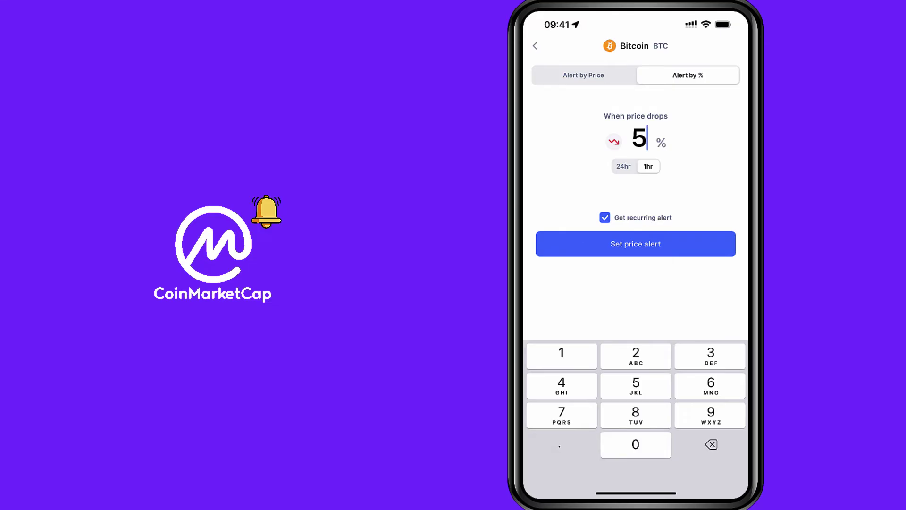
key("BackSpace")
type("4")
left_click(634, 244)
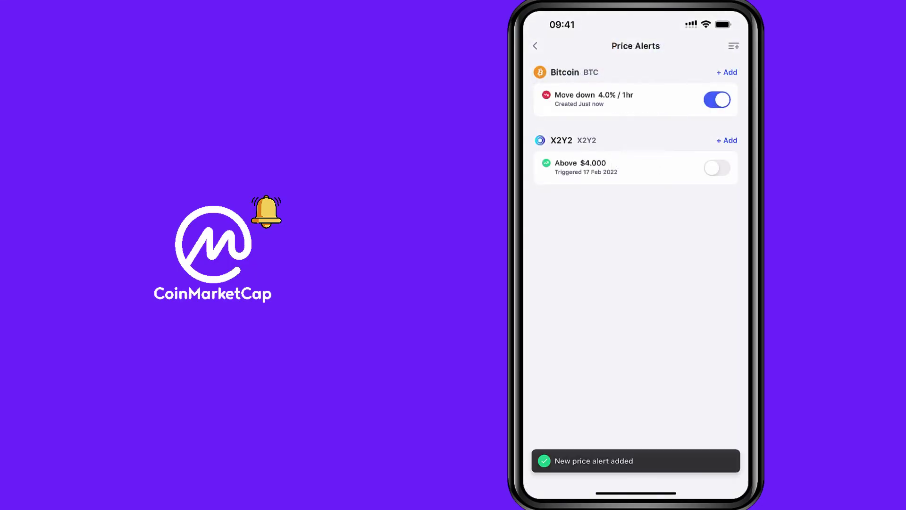
left_click(717, 168)
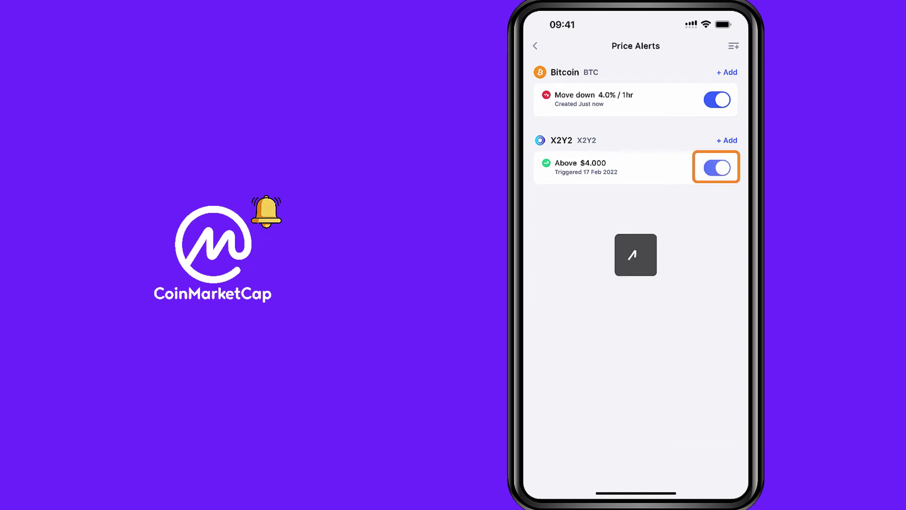
left_click(716, 168)
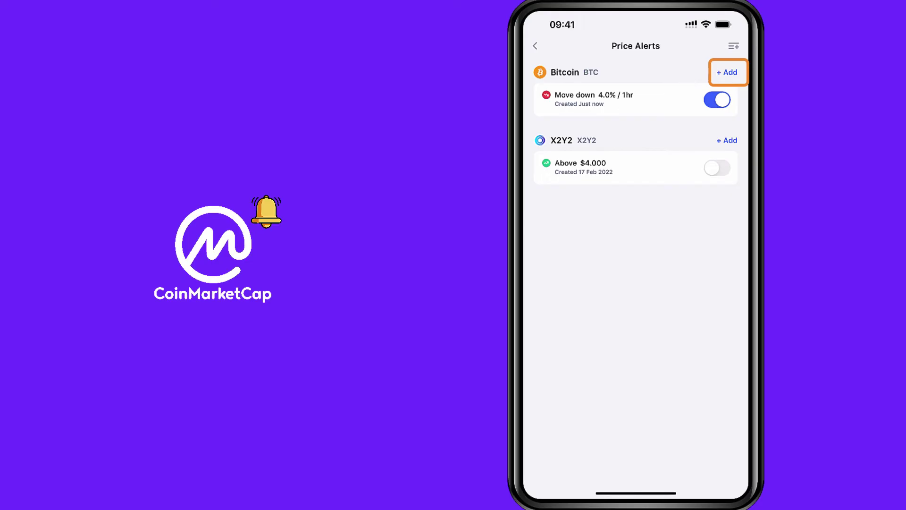
Step: Add another Bitcoin alert, replacing the 10% default with a 6% rise within 1 hour
left_click(727, 72)
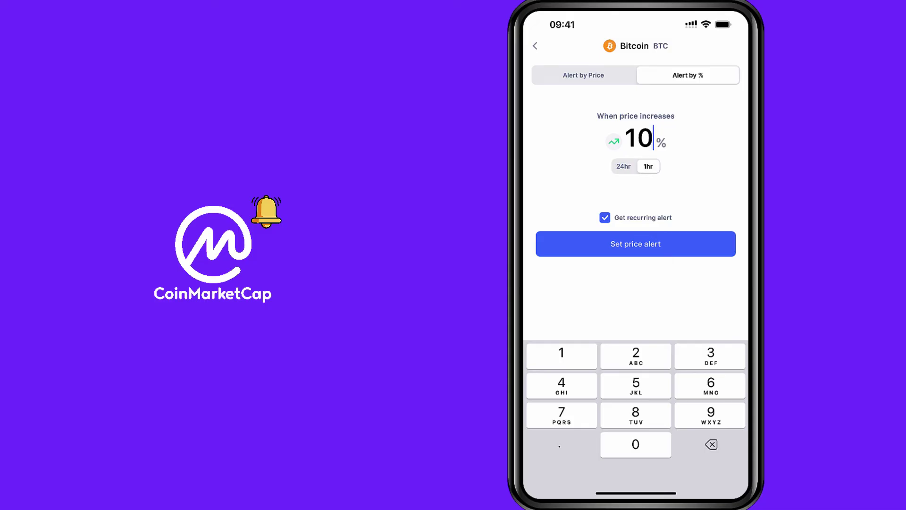
key("BackSpace")
type("6")
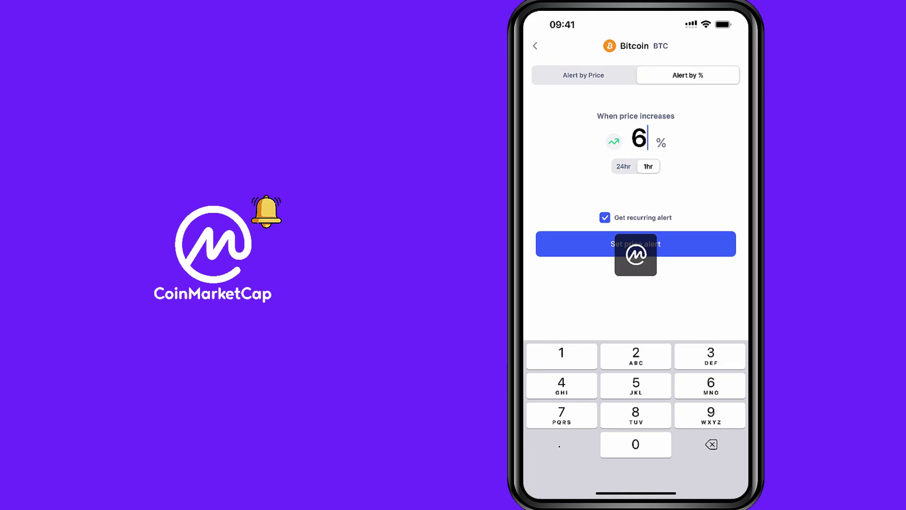
left_click(636, 248)
Step: Save the recurring 6% rise within 1 hour Bitcoin alert
left_click(635, 244)
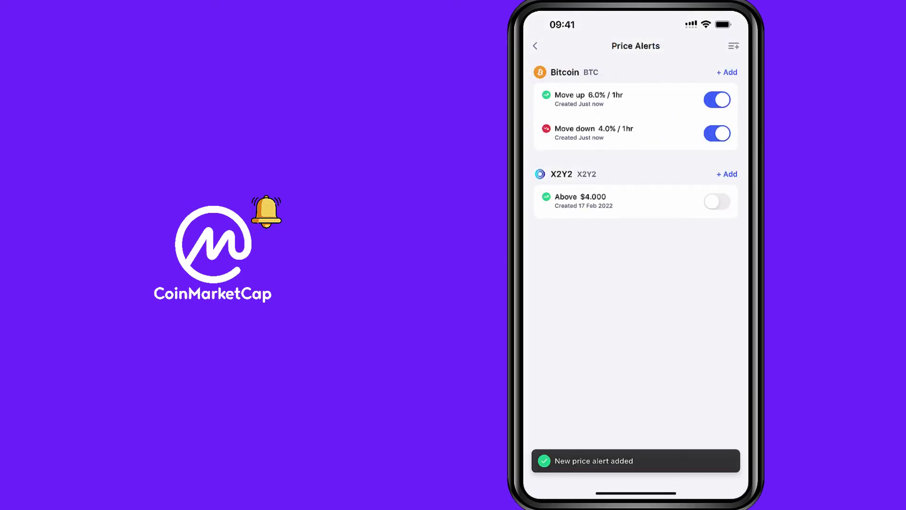